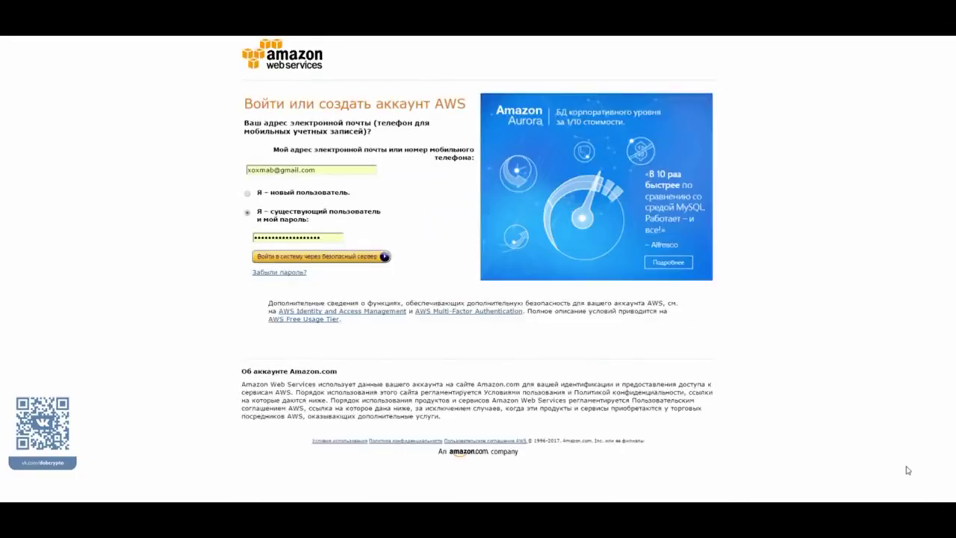
Sign in to the existing AWS account and open the EC2 service.
{"action": "left_click", "coordinate": [320, 257]}
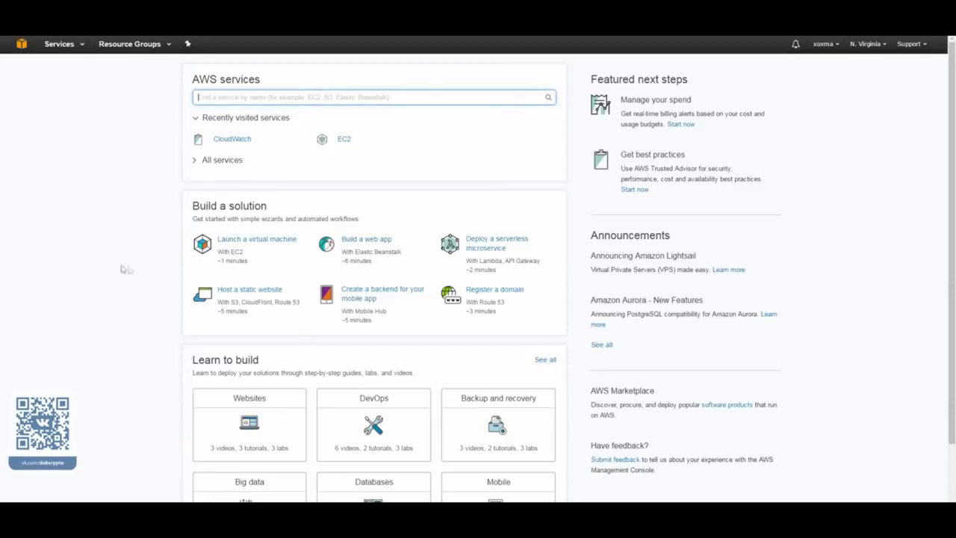
{"action": "scroll", "coordinate": [131, 269], "scroll_direction": "down", "scroll_amount": 2}
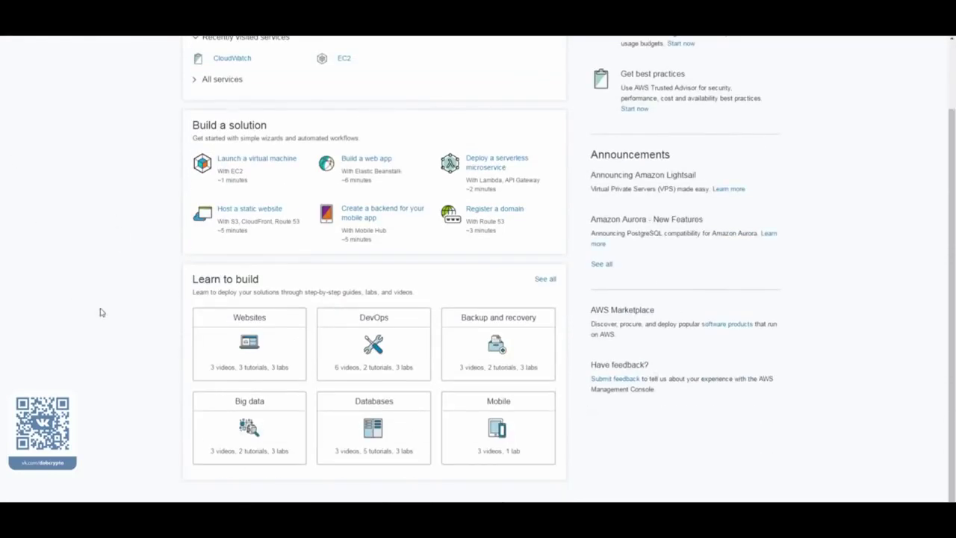
{"action": "scroll", "coordinate": [102, 312], "scroll_direction": "up", "scroll_amount": 2}
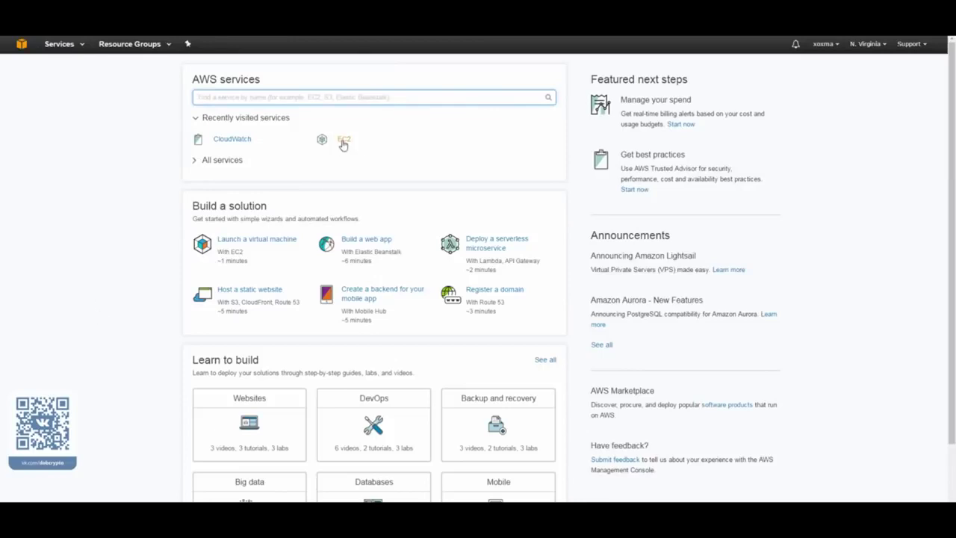
{"action": "left_click", "coordinate": [82, 45]}
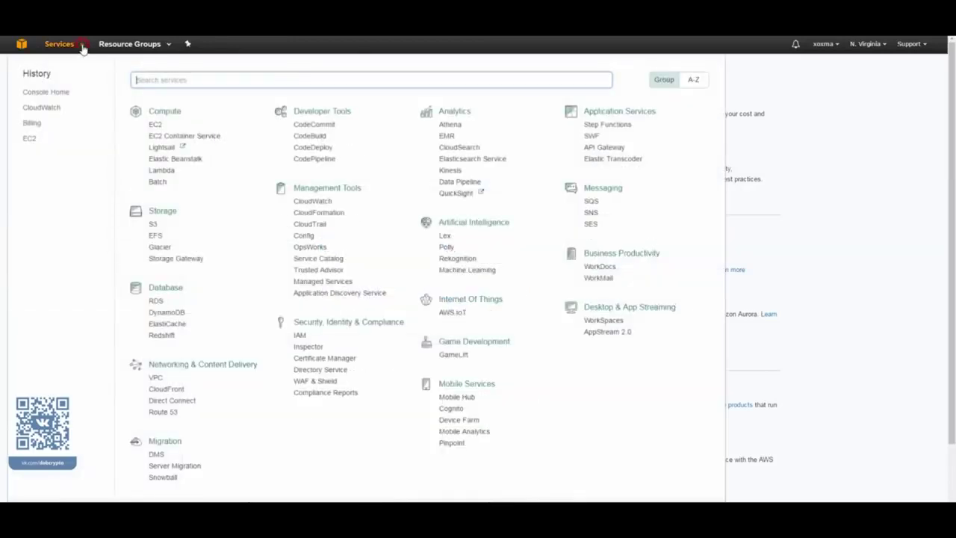
{"action": "left_click", "coordinate": [155, 127]}
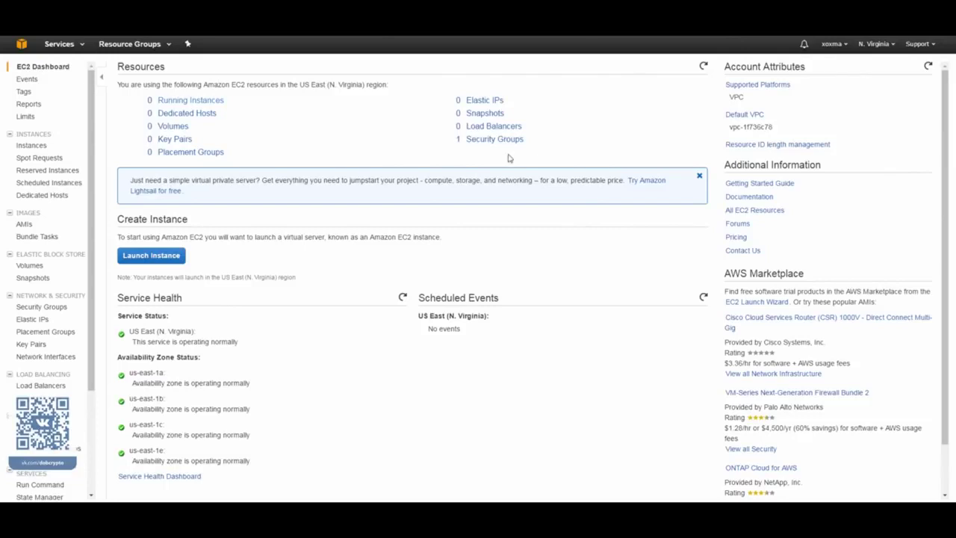
Switch to the US West (Oregon) region and start a new instance from the free-tier Microsoft Windows Server 2016 Base image.
{"action": "left_click", "coordinate": [894, 47]}
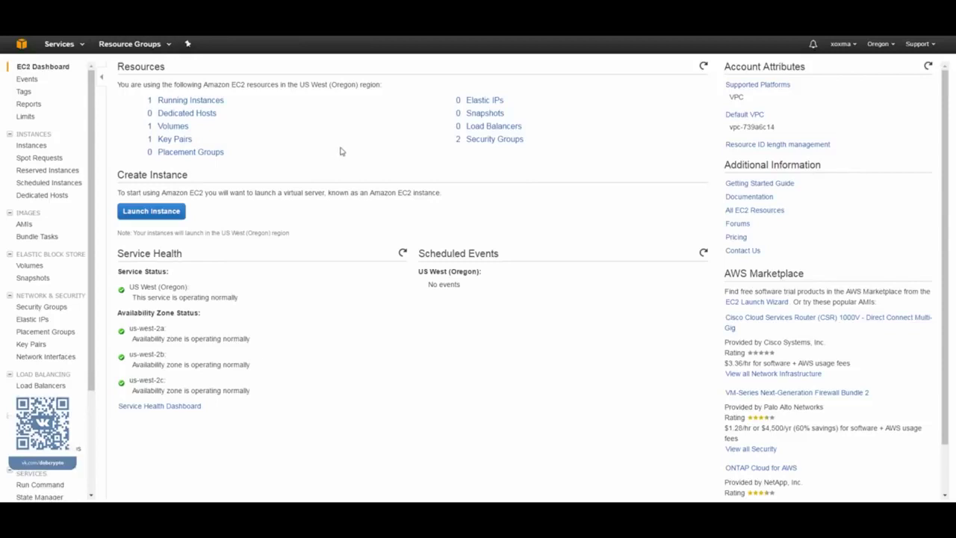
{"action": "left_click", "coordinate": [150, 212]}
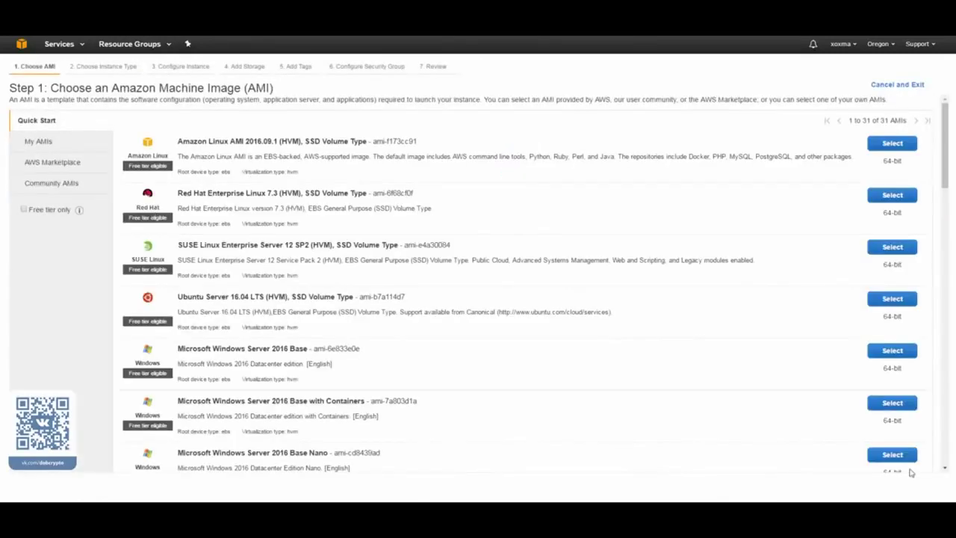
{"action": "scroll", "coordinate": [321, 200], "scroll_direction": "down", "scroll_amount": 20}
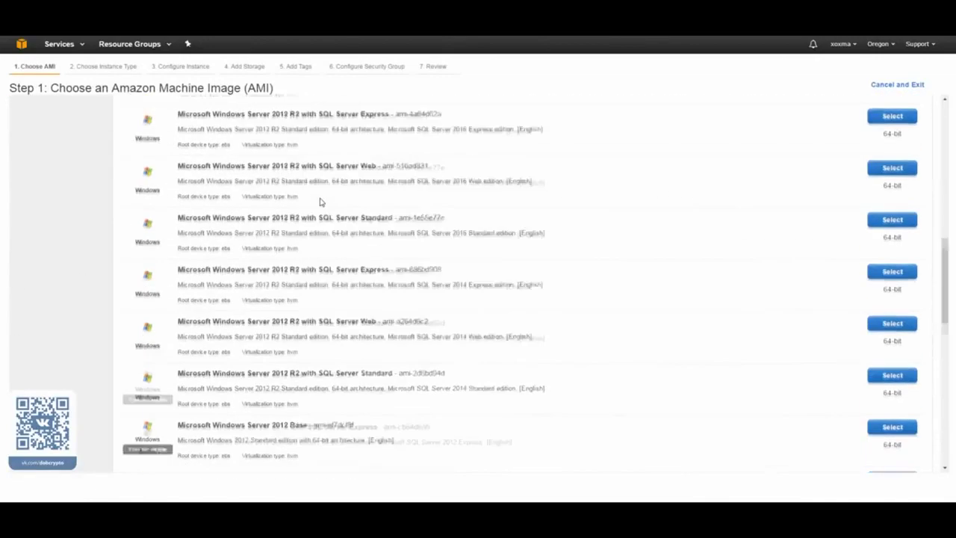
{"action": "scroll", "coordinate": [319, 198], "scroll_direction": "up", "scroll_amount": 20}
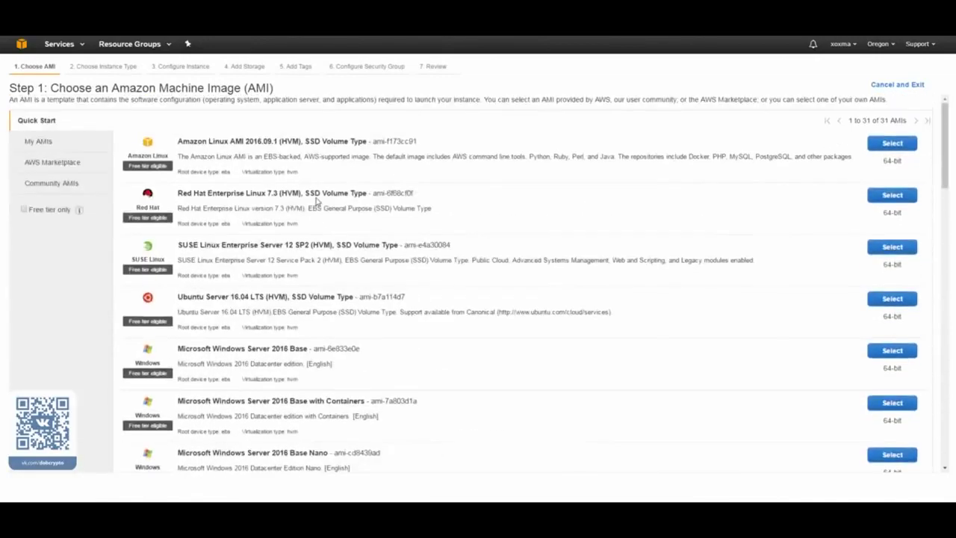
{"action": "left_click", "coordinate": [24, 210]}
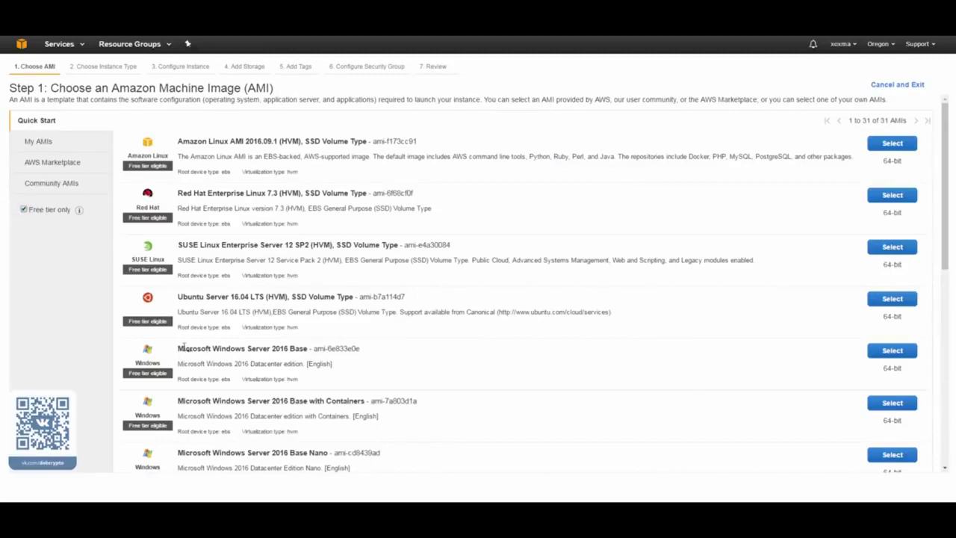
{"action": "left_click_drag", "start_coordinate": [180, 348], "coordinate": [307, 351]}
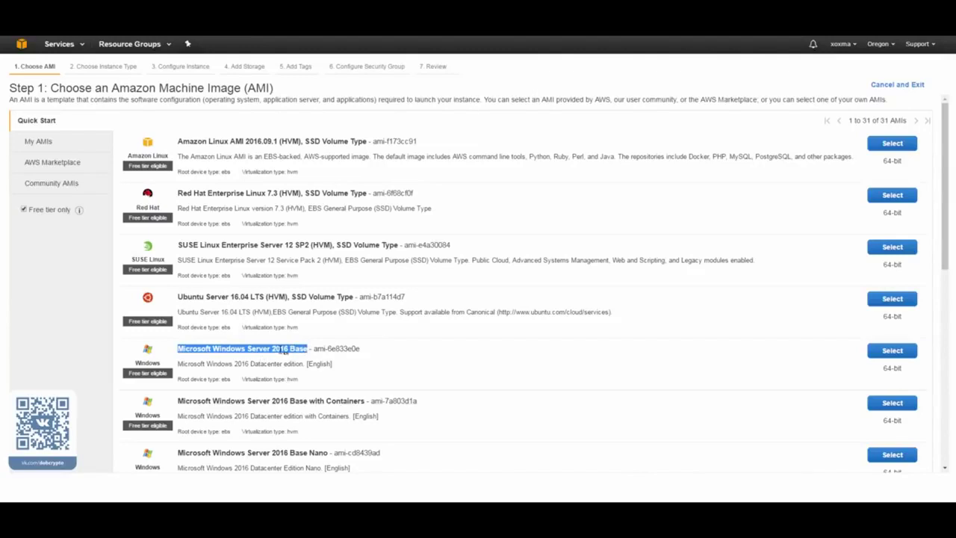
{"action": "left_click", "coordinate": [430, 372]}
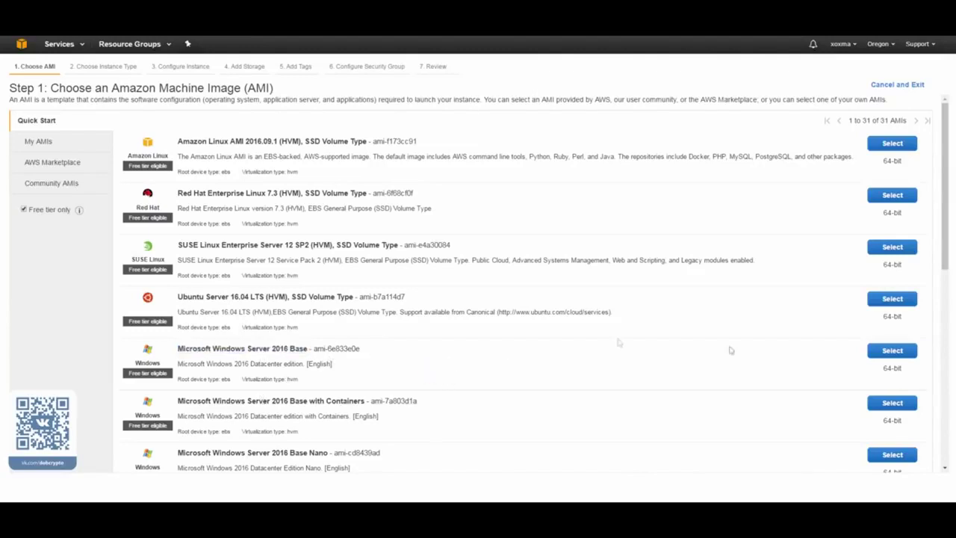
{"action": "left_click", "coordinate": [882, 353]}
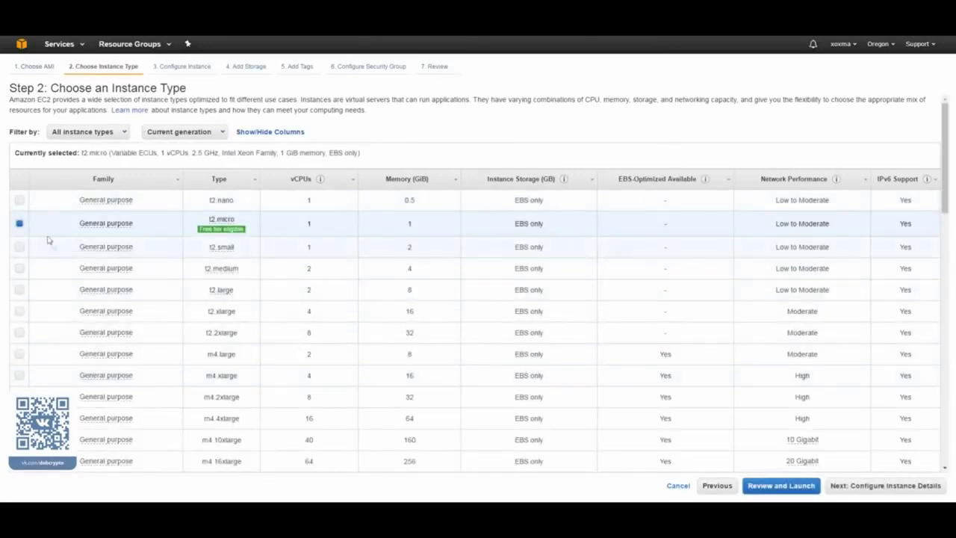
Keep the free-tier t2.micro instance type and proceed through the launch review to the key pair selection.
{"action": "mouse_move", "coordinate": [220, 233]}
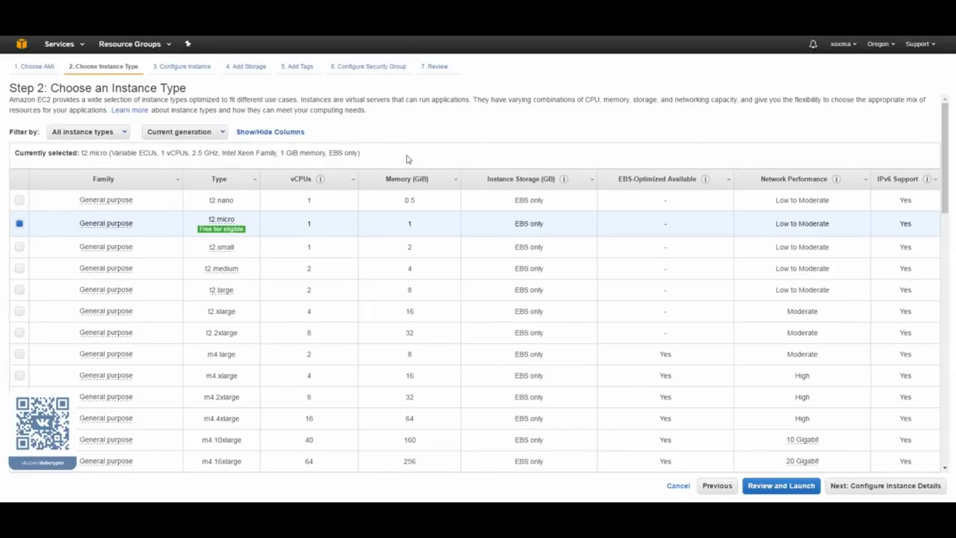
{"action": "left_click", "coordinate": [781, 487]}
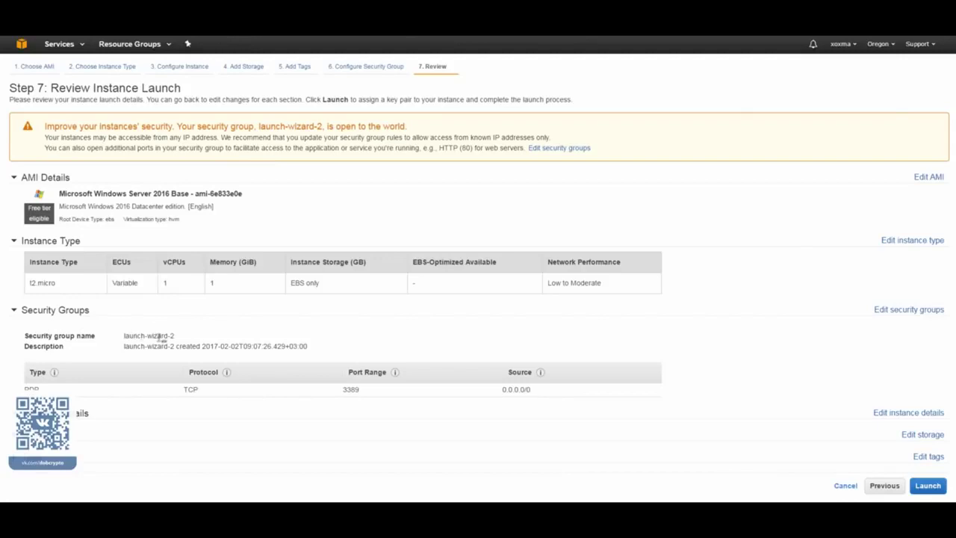
{"action": "left_click", "coordinate": [925, 485]}
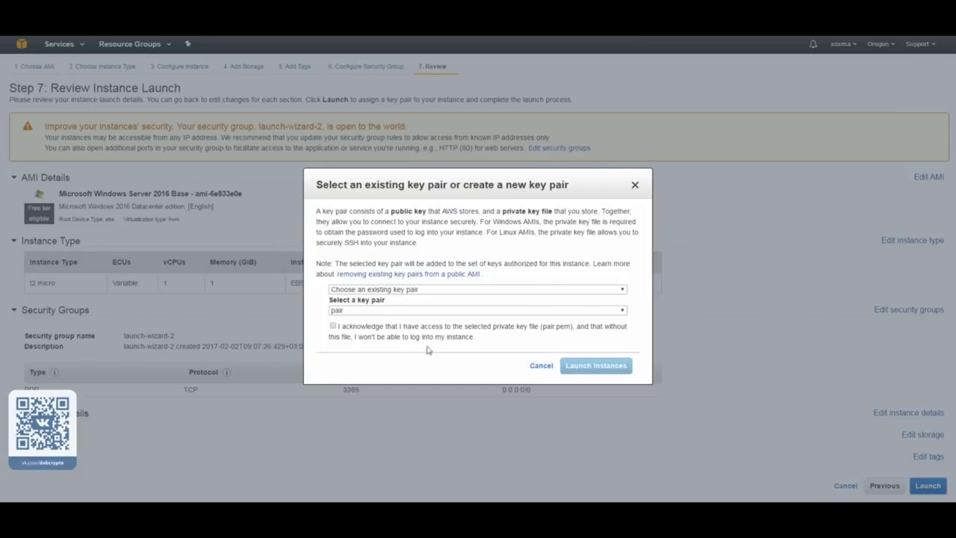
Create and download a new key pair named key2, and launch the instance with it.
{"action": "left_click", "coordinate": [442, 289]}
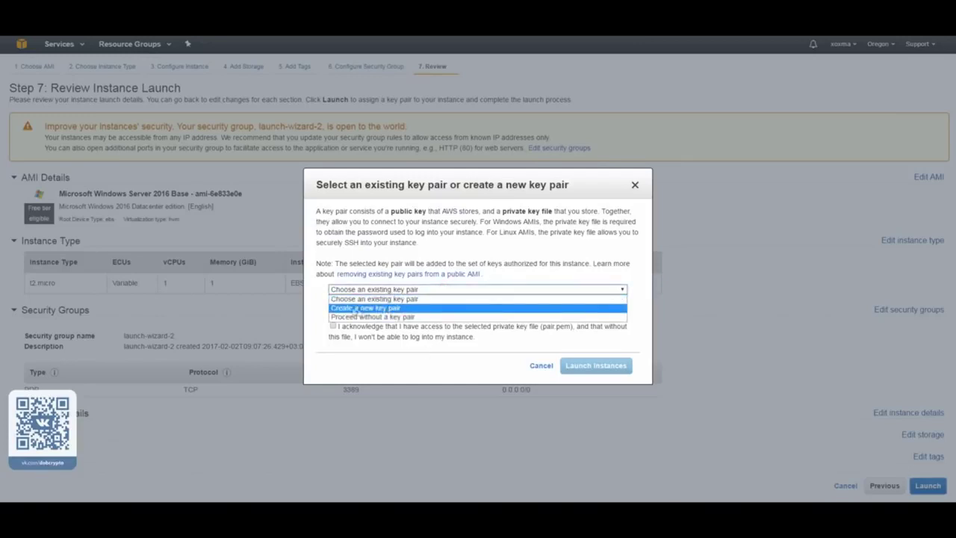
{"action": "left_click", "coordinate": [355, 308]}
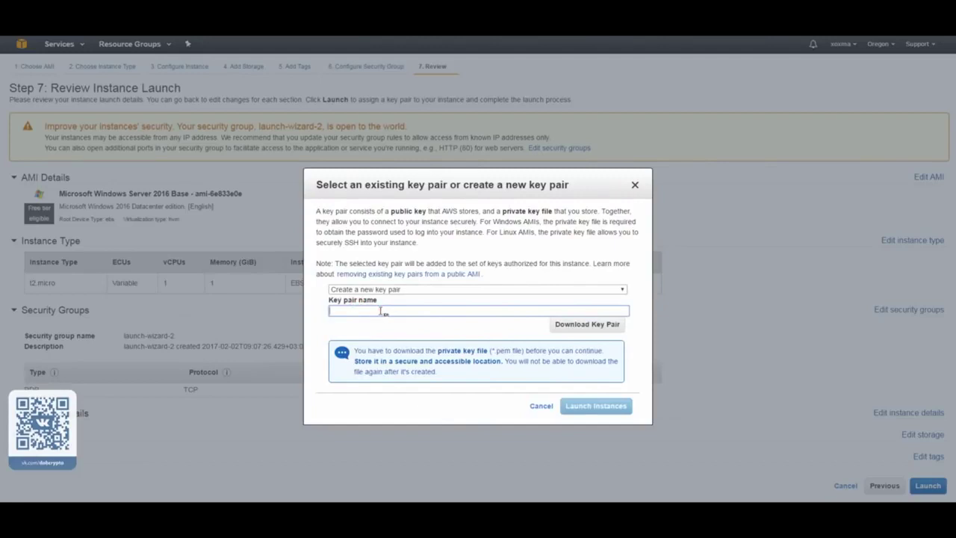
{"action": "type", "text": "key2"}
{"action": "left_click", "coordinate": [587, 326]}
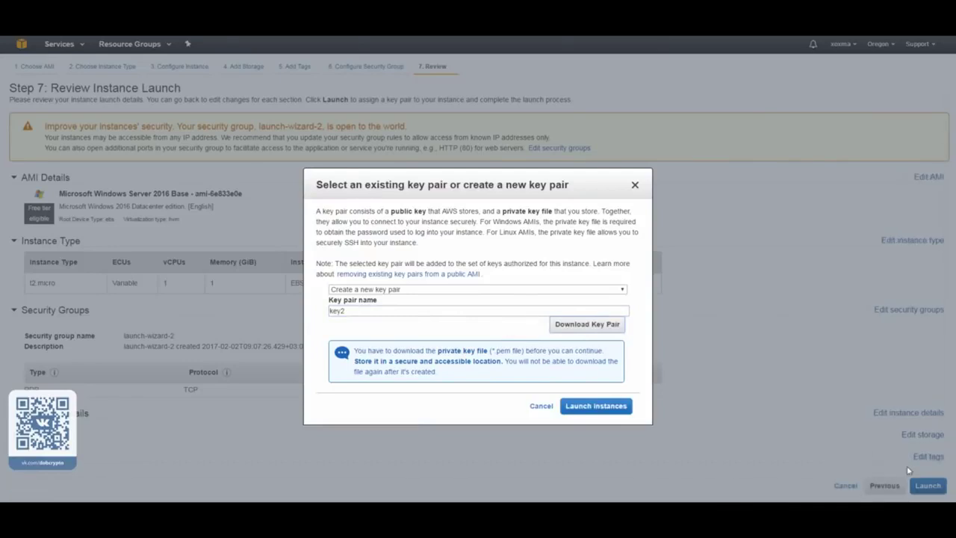
{"action": "left_click", "coordinate": [579, 404]}
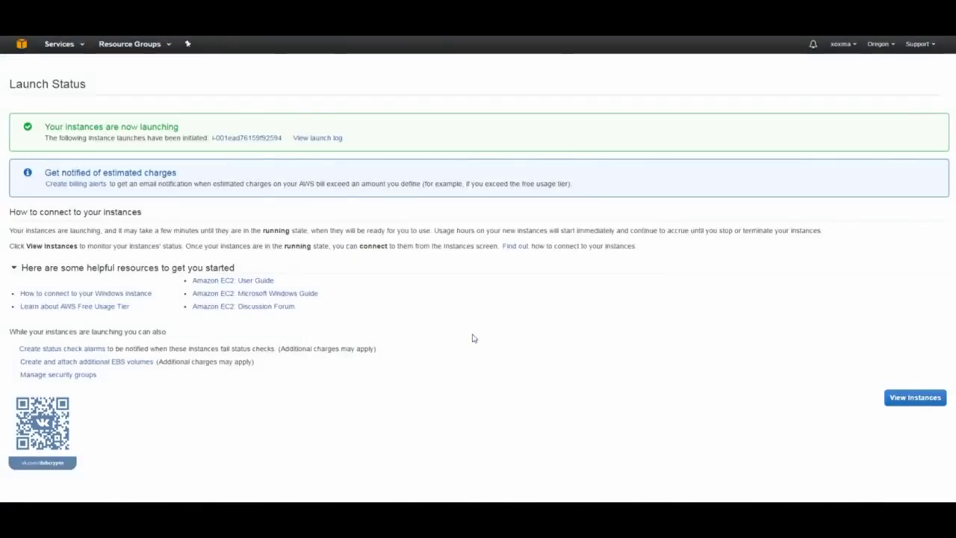
Select the new key2 instance in the instance list and download its remote desktop file from the connection details.
{"action": "left_click", "coordinate": [915, 398]}
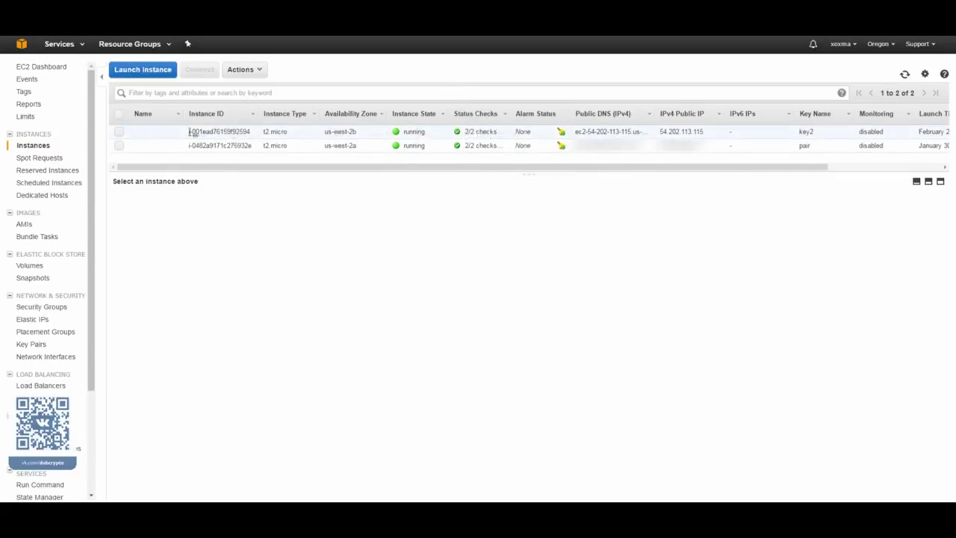
{"action": "left_click", "coordinate": [369, 134]}
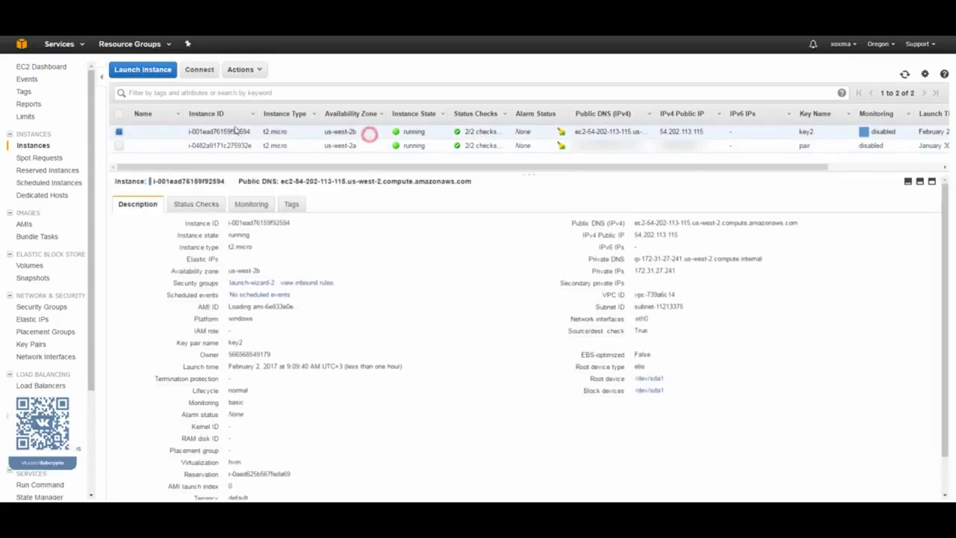
{"action": "left_click", "coordinate": [254, 69]}
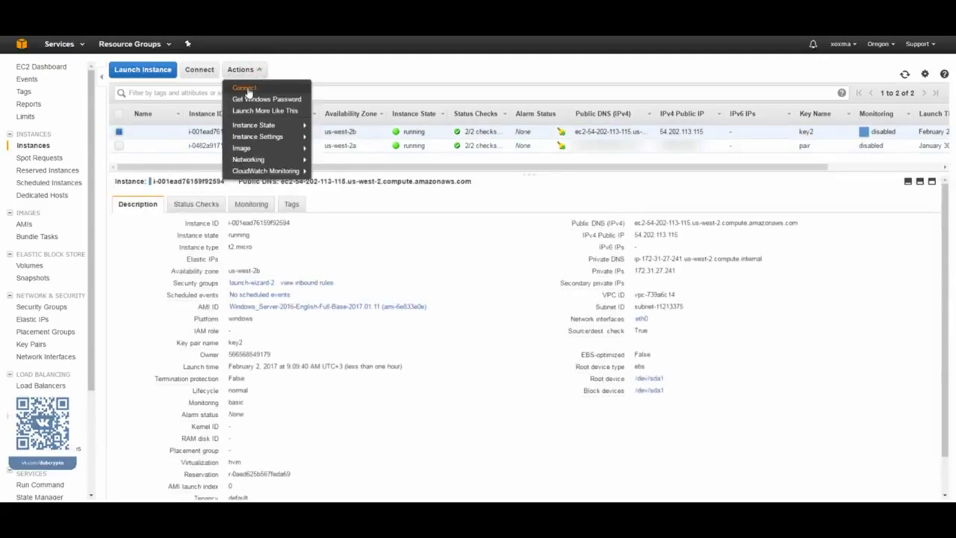
{"action": "left_click", "coordinate": [247, 89]}
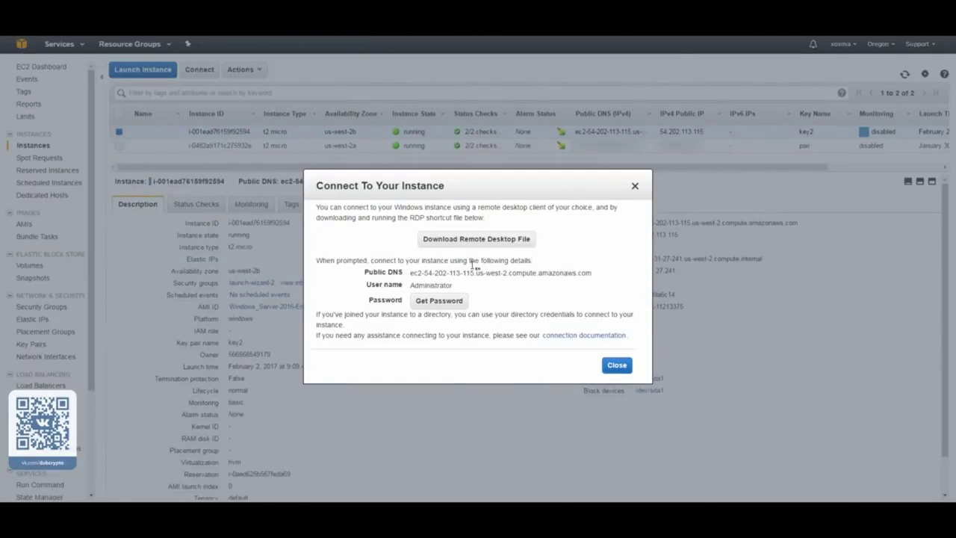
{"action": "left_click", "coordinate": [470, 240]}
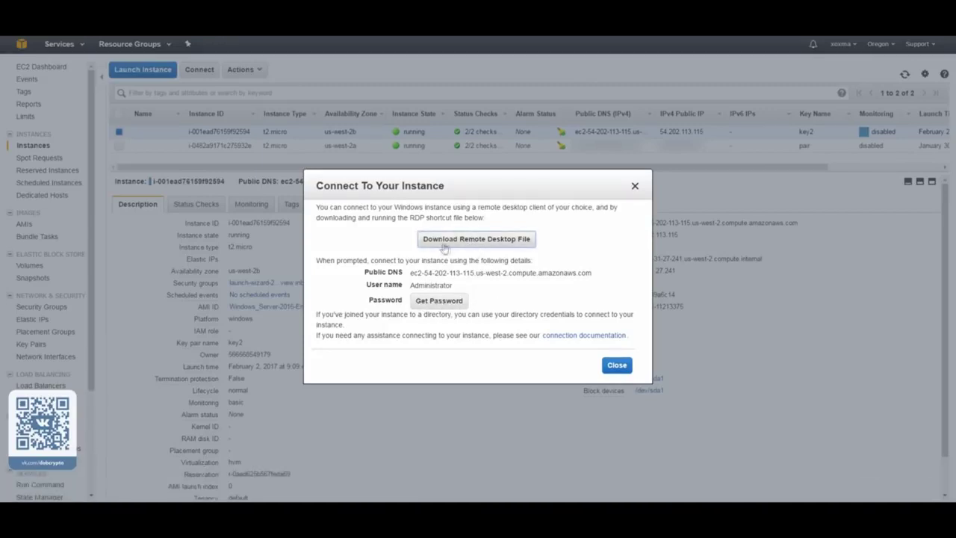
Load the key2.pem private key file and decrypt the instance's Windows password.
{"action": "left_click", "coordinate": [436, 306]}
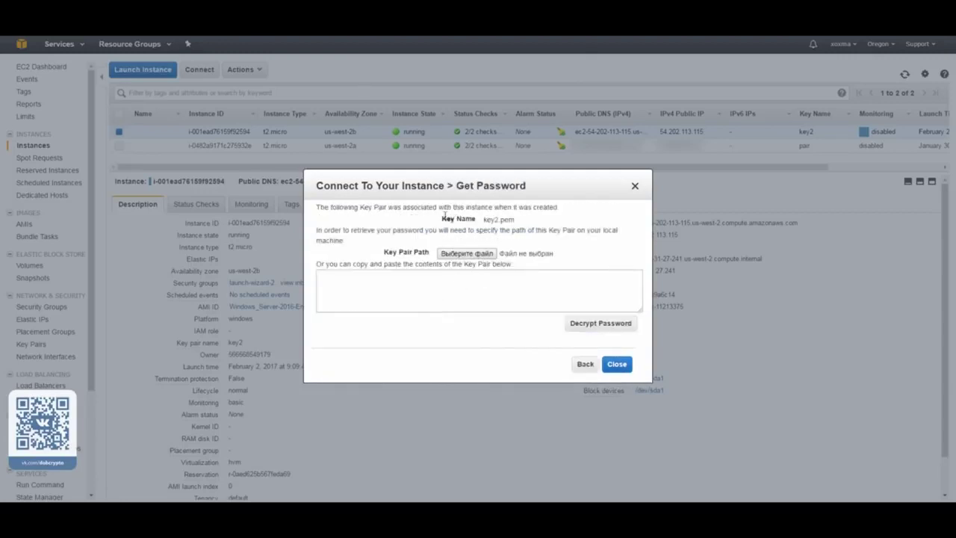
{"action": "left_click_drag", "start_coordinate": [483, 220], "coordinate": [498, 219]}
{"action": "left_click", "coordinate": [515, 222]}
{"action": "left_click", "coordinate": [464, 255]}
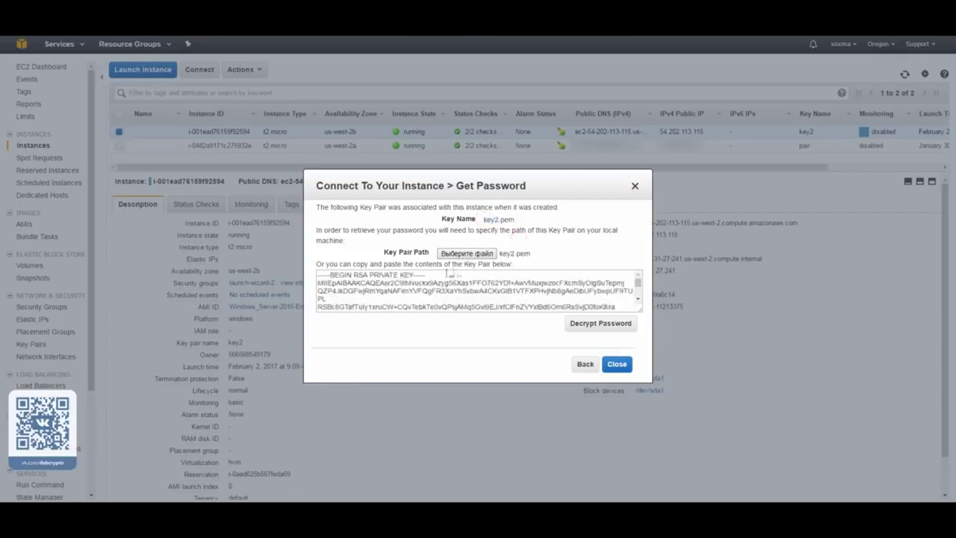
{"action": "left_click", "coordinate": [601, 326]}
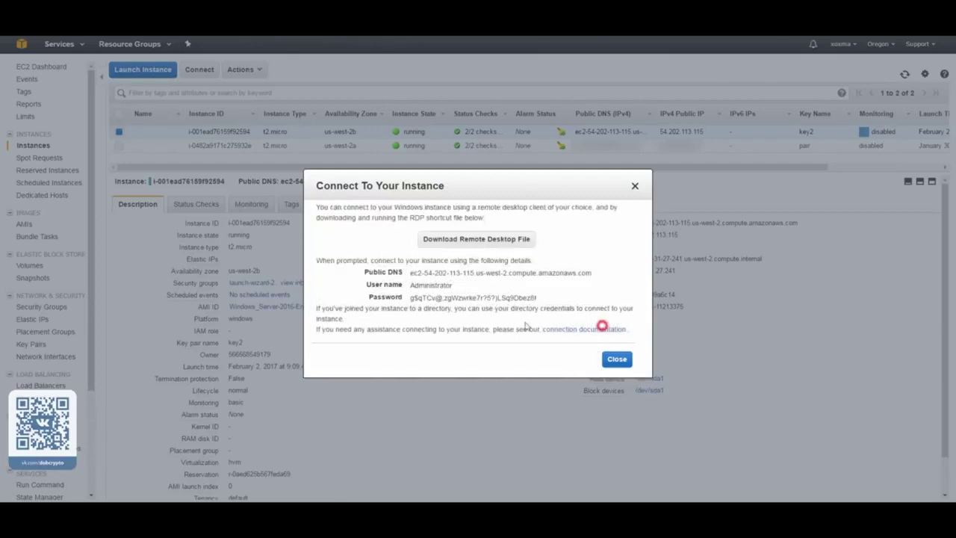
Highlight the user name and decrypted password in the connection details and close the dialog.
{"action": "left_click_drag", "start_coordinate": [410, 298], "coordinate": [539, 298]}
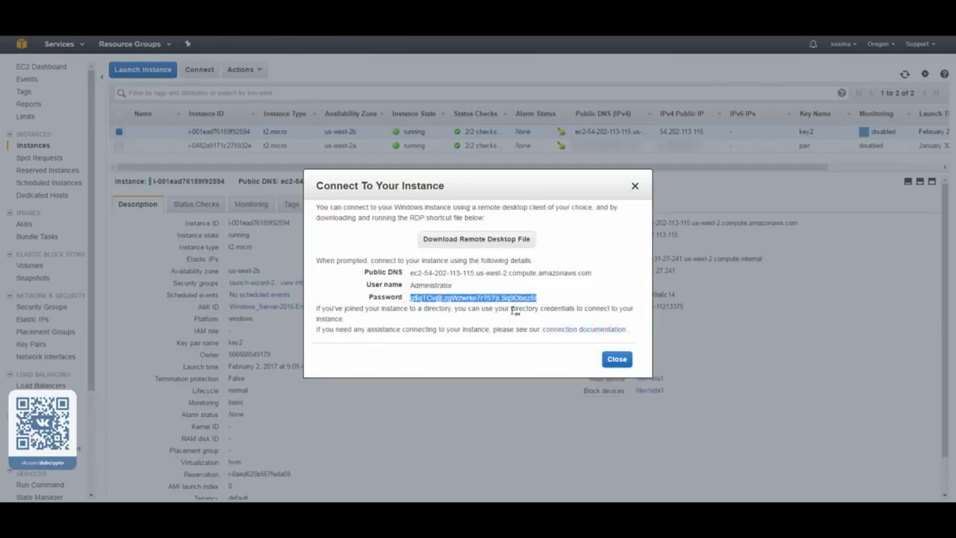
{"action": "left_click_drag", "start_coordinate": [410, 288], "coordinate": [455, 286]}
{"action": "left_click_drag", "start_coordinate": [536, 298], "coordinate": [457, 286]}
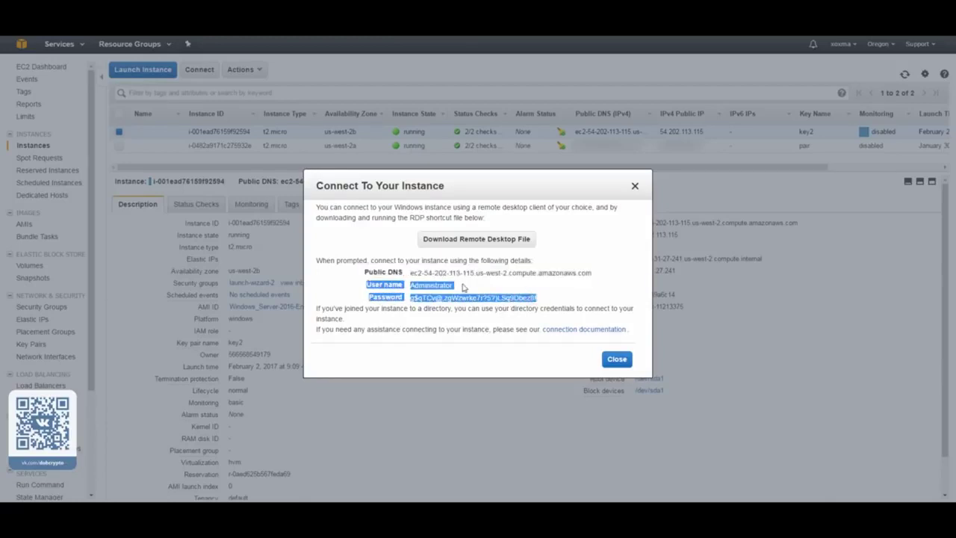
{"action": "left_click", "coordinate": [463, 287]}
{"action": "left_click", "coordinate": [617, 358]}
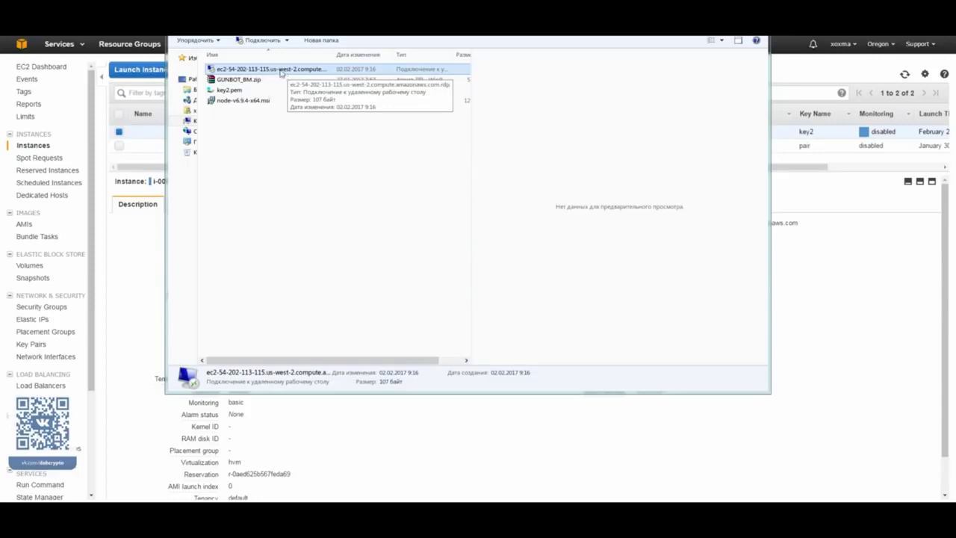
Open the downloaded .rdp file for the instance and connect despite the unknown publisher, suppressing further prompts for this computer.
{"action": "double_click", "coordinate": [333, 55]}
{"action": "left_click_drag", "start_coordinate": [397, 57], "coordinate": [374, 58]}
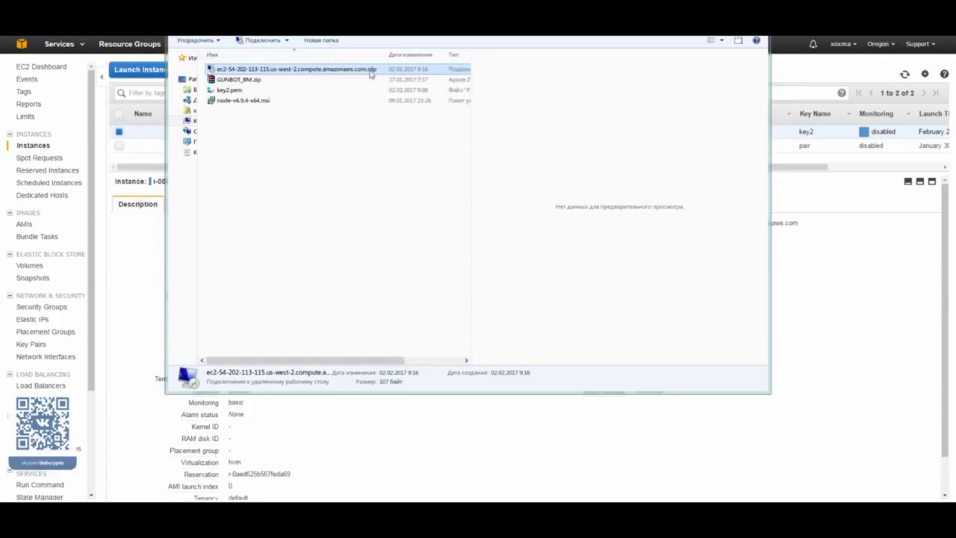
{"action": "double_click", "coordinate": [326, 70]}
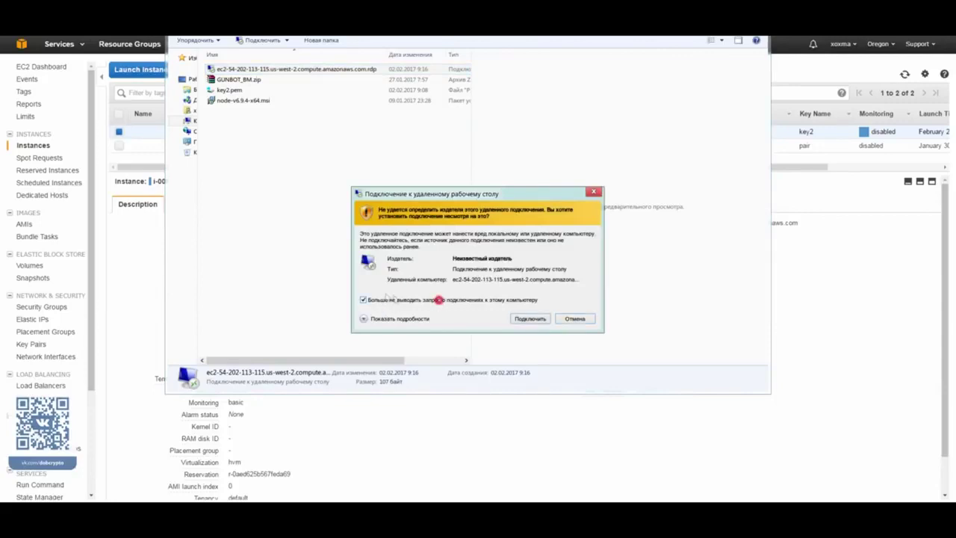
{"action": "left_click", "coordinate": [531, 319]}
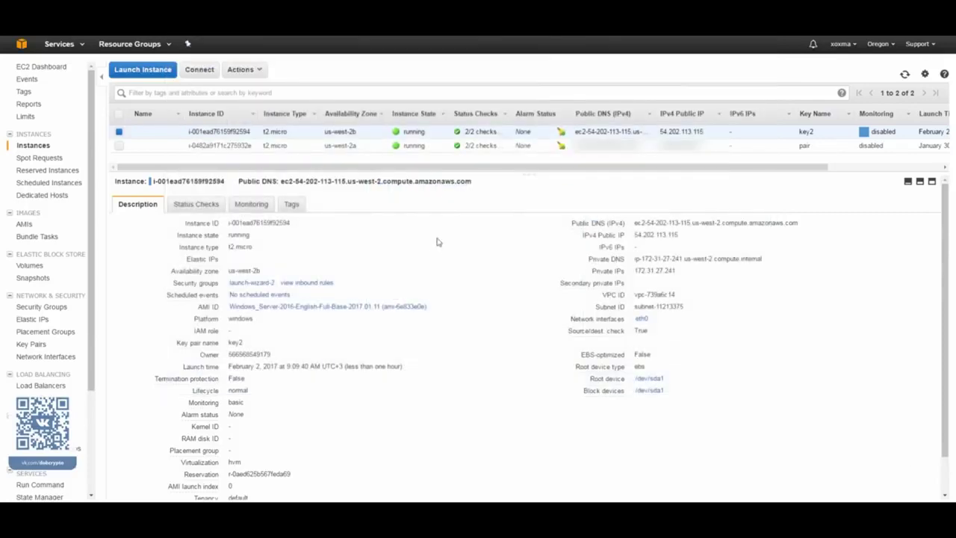
Reopen the selected key2 instance's connection details, decrypt its Windows password with the key already loaded, and select the password for copying.
{"action": "left_click", "coordinate": [254, 70]}
{"action": "left_click", "coordinate": [251, 88]}
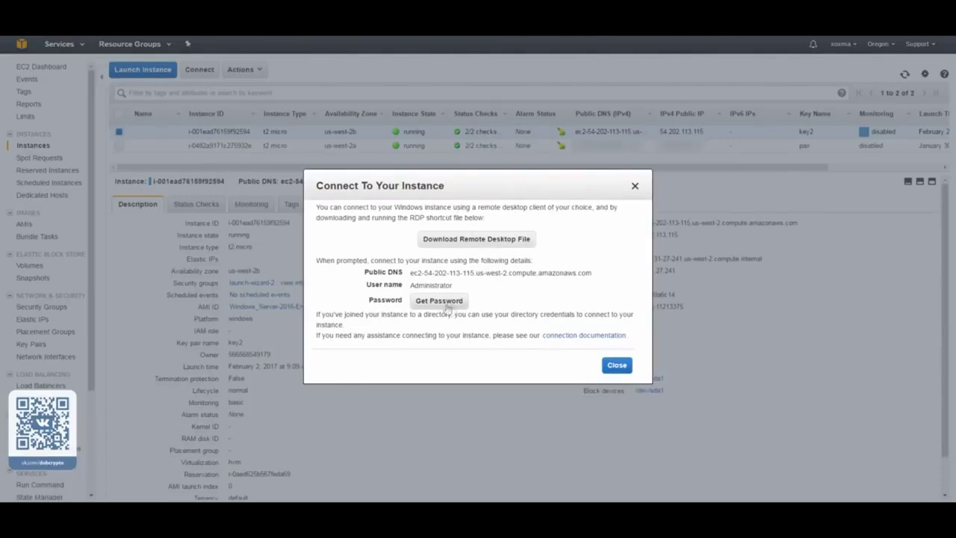
{"action": "left_click", "coordinate": [437, 298]}
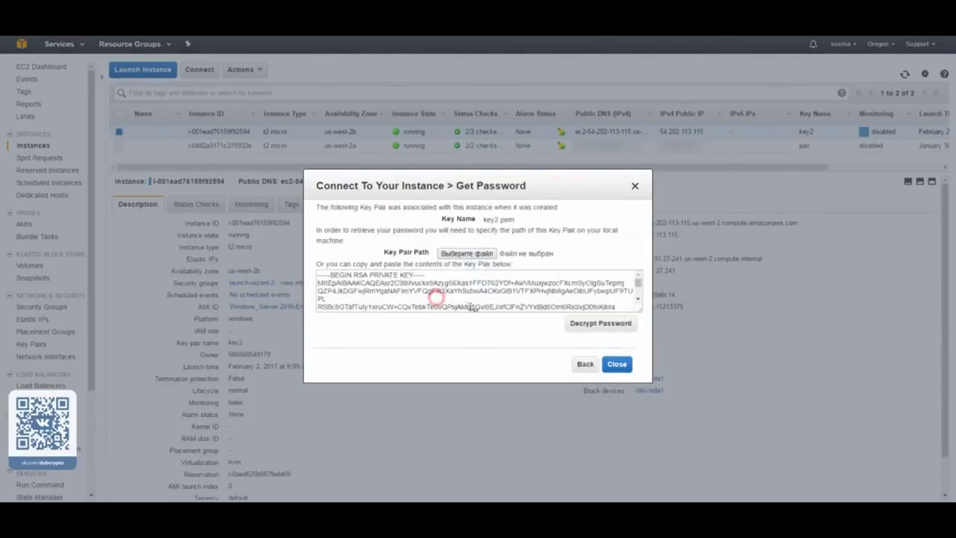
{"action": "left_click", "coordinate": [599, 323]}
{"action": "left_click_drag", "start_coordinate": [410, 297], "coordinate": [538, 298]}
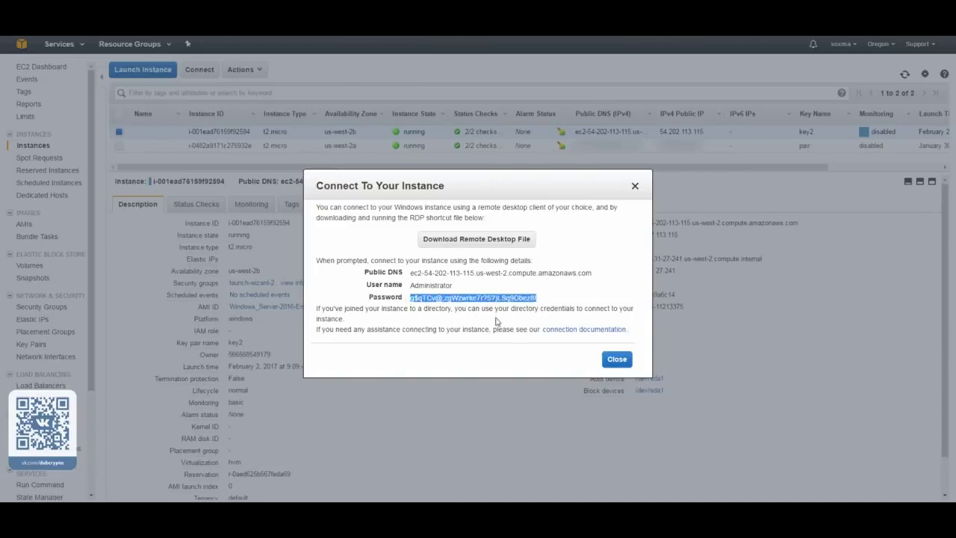
Paste the decrypted password for the Administrator account into the Windows credentials prompt and proceed with the remote desktop connection.
{"action": "key", "text": "ctrl+v"}
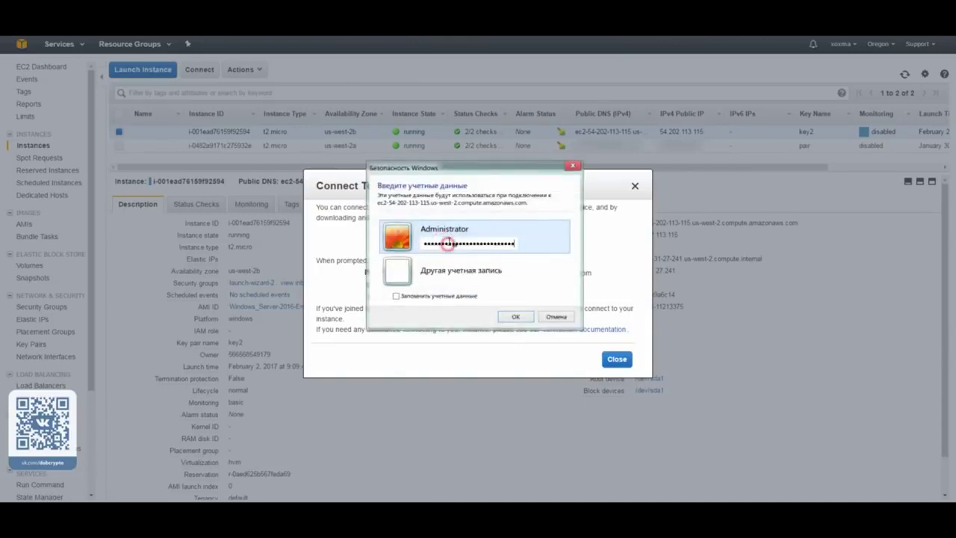
{"action": "left_click", "coordinate": [516, 317]}
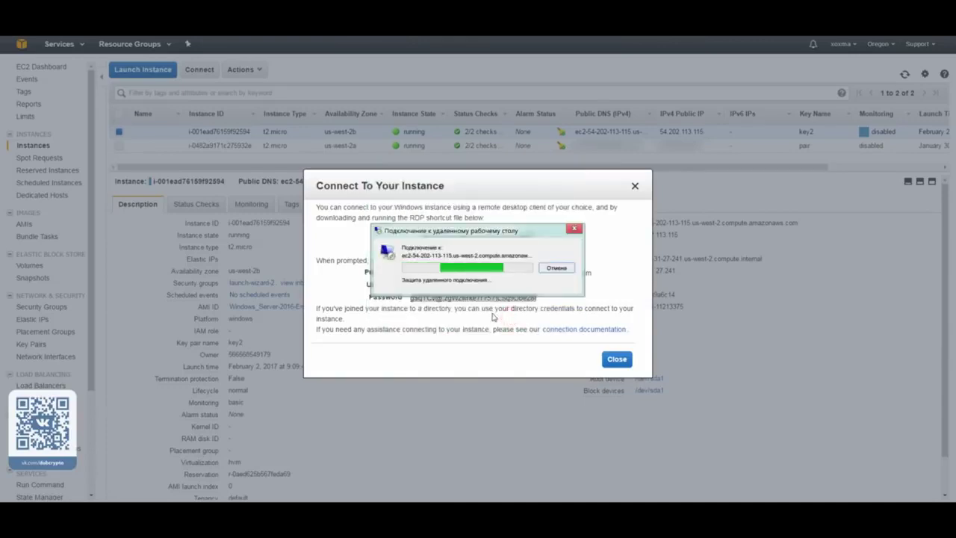
{"action": "left_click", "coordinate": [418, 328]}
{"action": "left_click", "coordinate": [515, 345]}
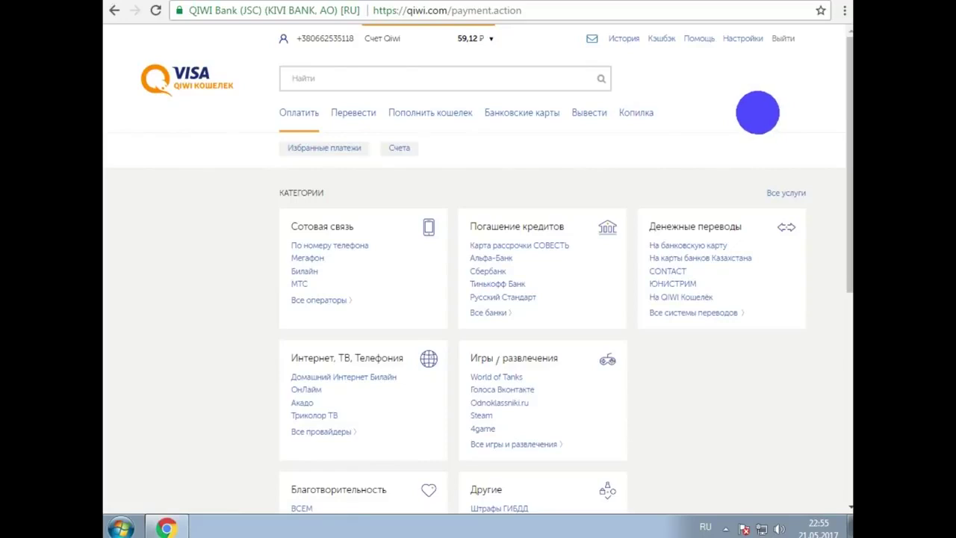
Open the bank cards page of the QIWI wallet and view the virtual card under the user's own cards.
{"action": "left_click", "coordinate": [513, 113]}
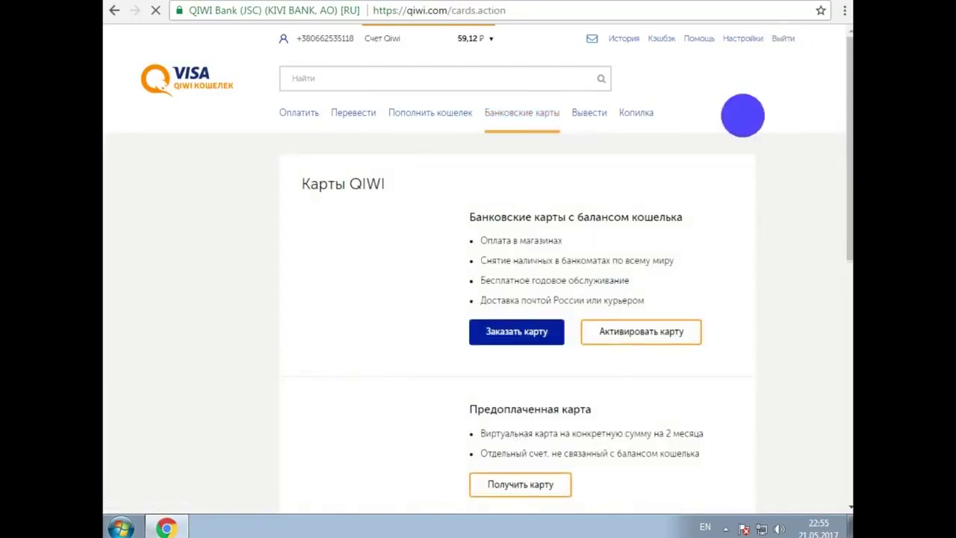
{"action": "scroll", "coordinate": [473, 262], "scroll_direction": "down", "scroll_amount": 3}
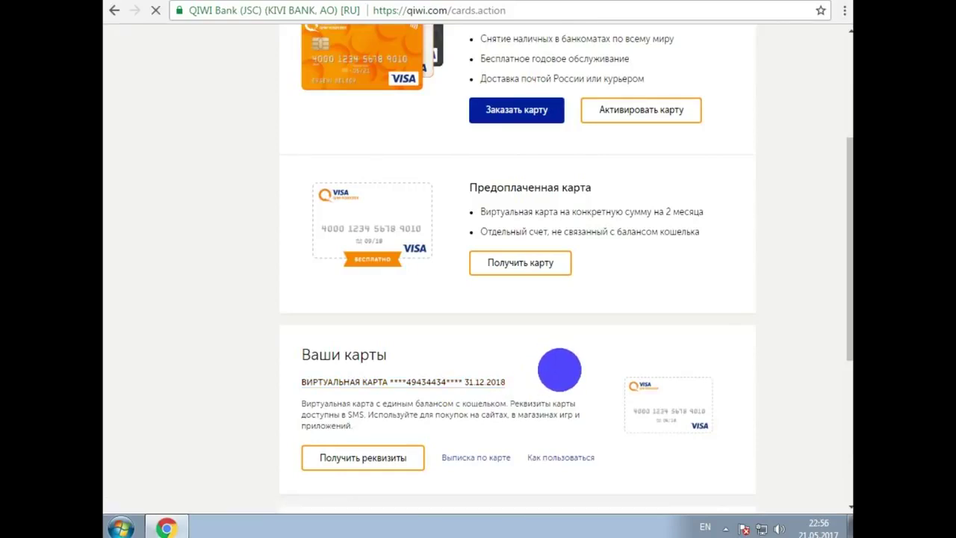
Show the desktop, move the ec2 remote desktop file towards the middle, and return it to its place above 111.pem.
{"action": "key", "text": "super+d"}
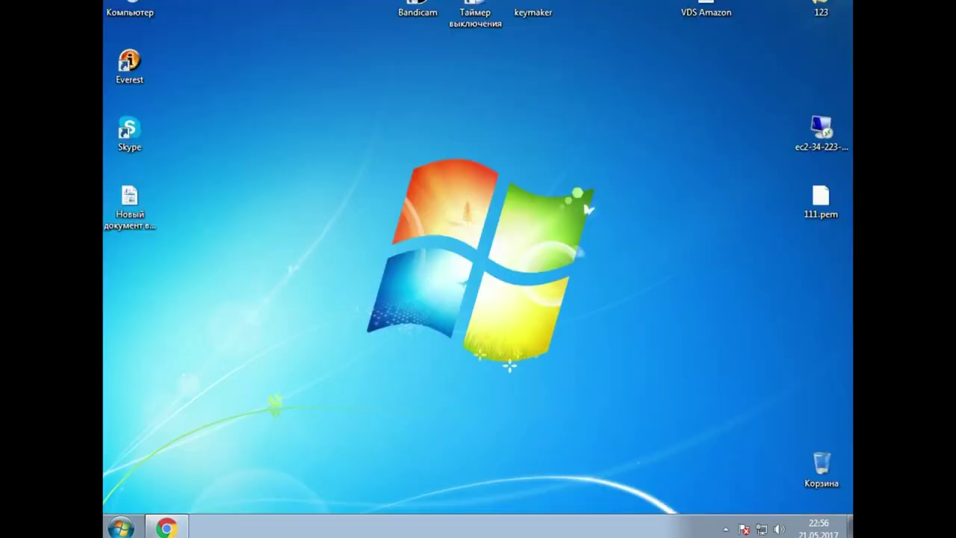
{"action": "left_click", "coordinate": [821, 129]}
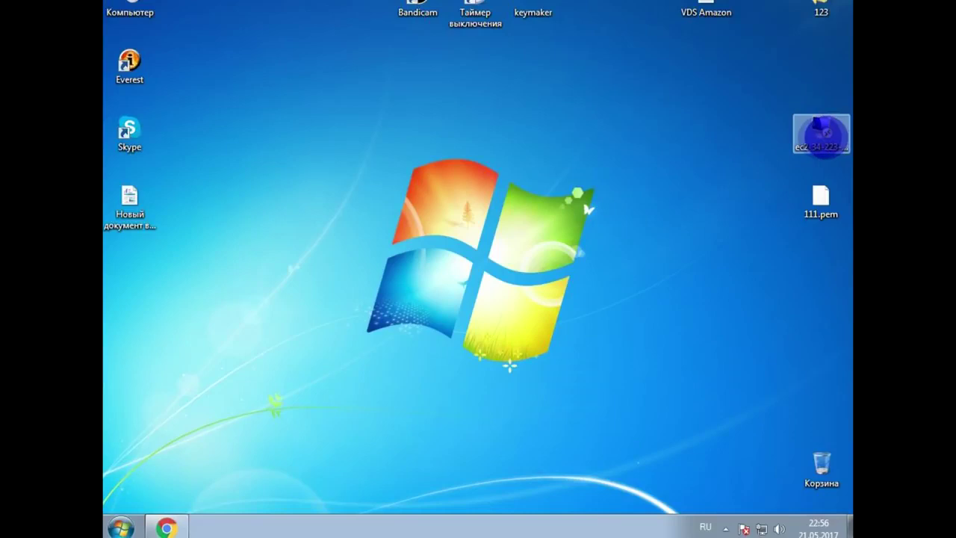
{"action": "left_click_drag", "start_coordinate": [820, 129], "coordinate": [573, 166]}
{"action": "left_click", "coordinate": [611, 170]}
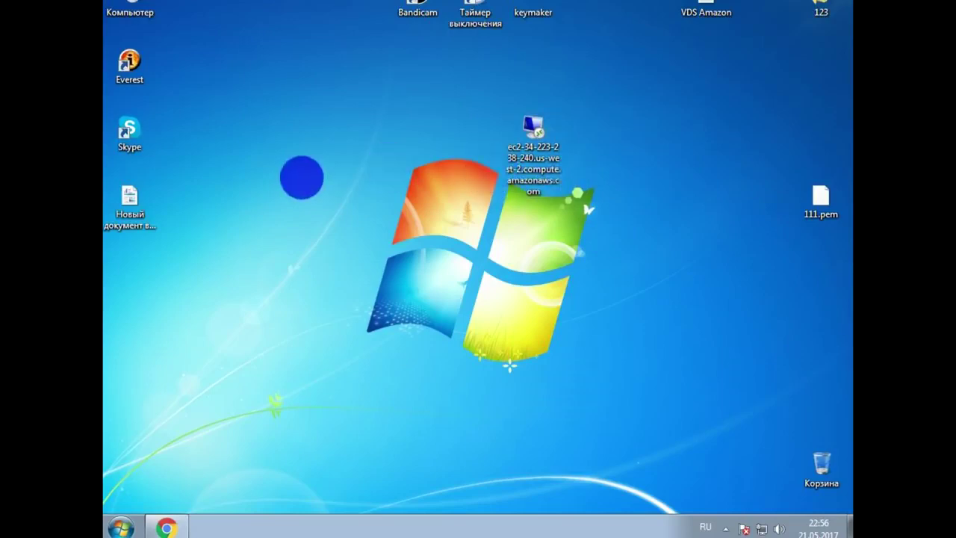
{"action": "left_click", "coordinate": [526, 168]}
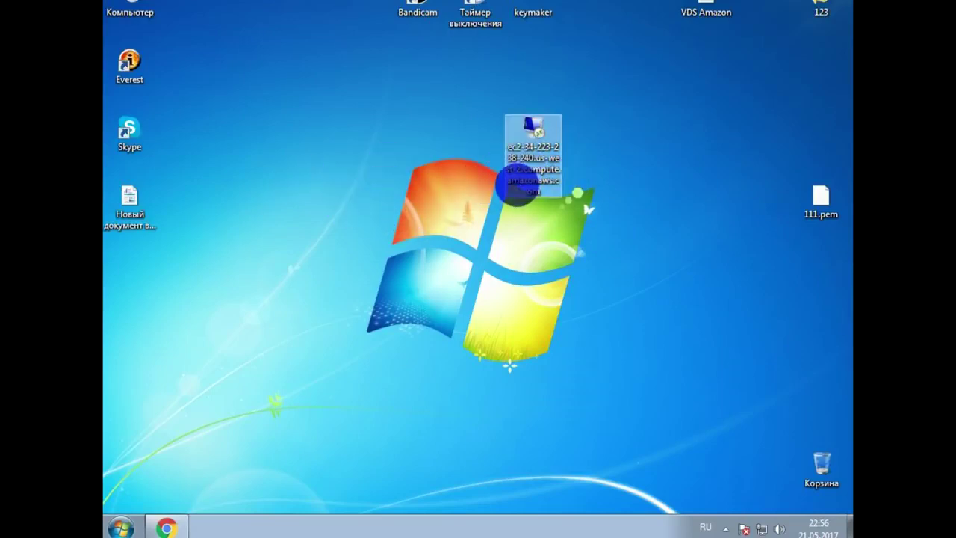
{"action": "left_click_drag", "start_coordinate": [542, 134], "coordinate": [817, 143]}
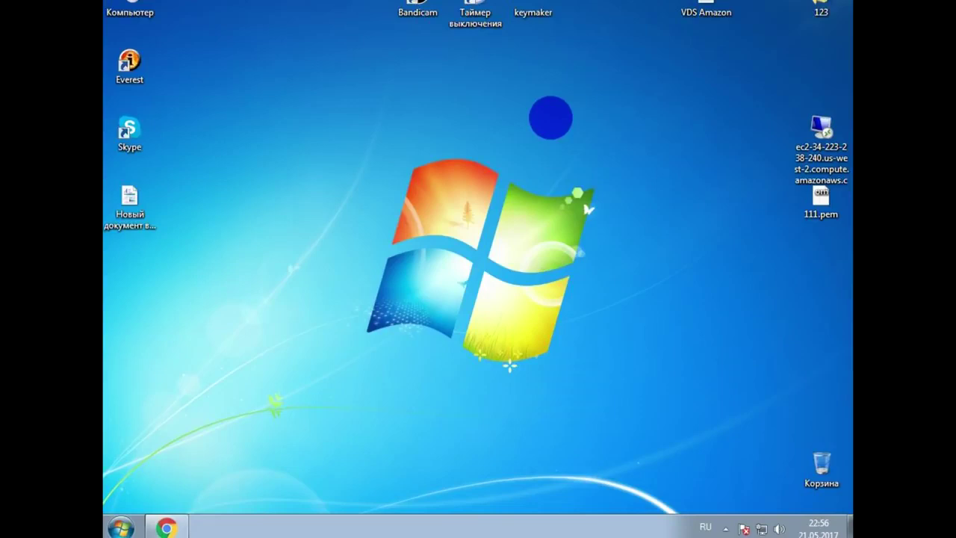
Return to the QIWI wallet in the browser and open its transaction history.
{"action": "left_click", "coordinate": [167, 527]}
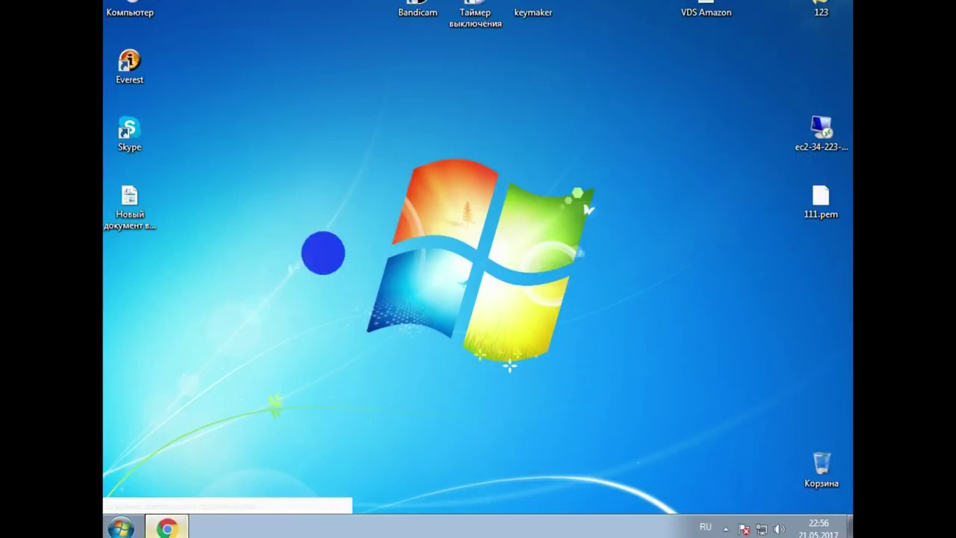
{"action": "scroll", "coordinate": [672, 261], "scroll_direction": "up", "scroll_amount": 3}
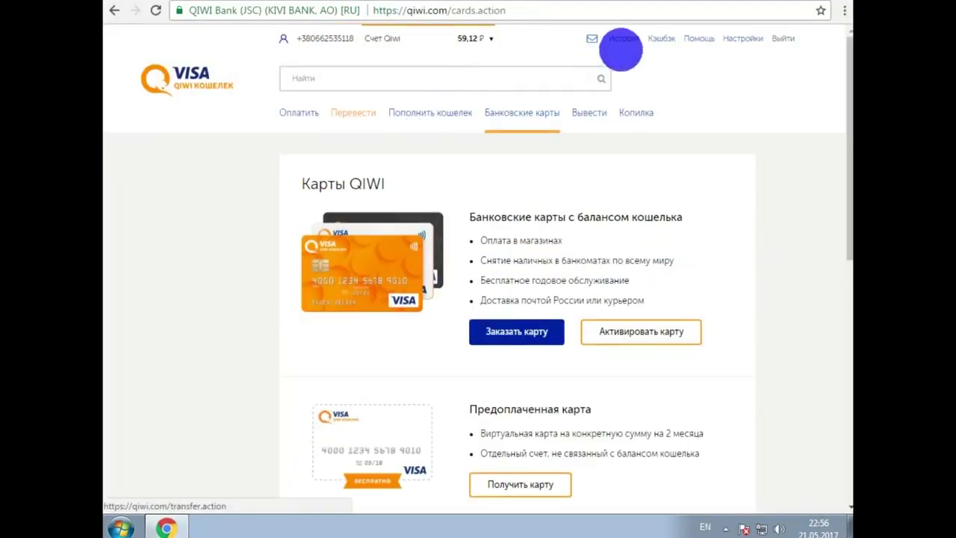
{"action": "left_click", "coordinate": [622, 38]}
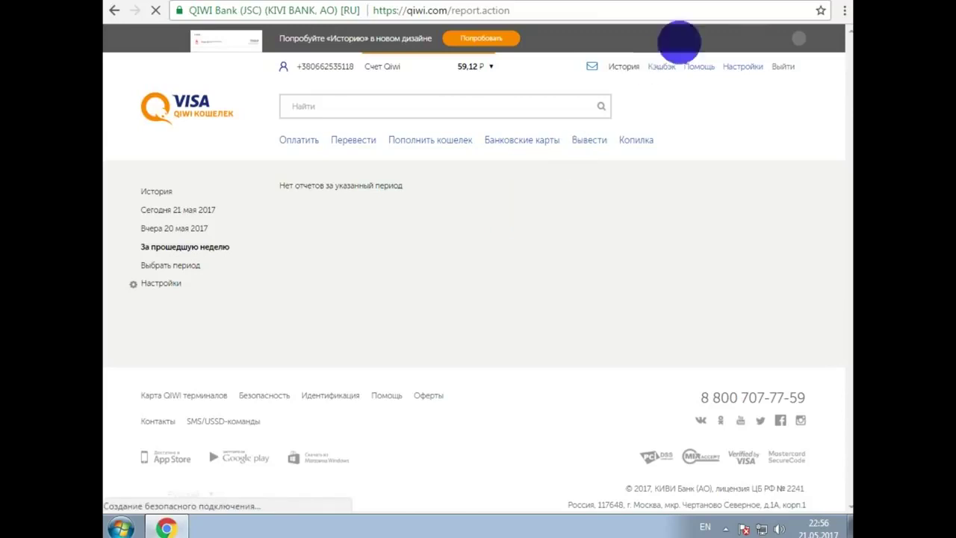
Open the ec2 remote desktop file from the desktop and switch to the remote session showing the PoSWallet window.
{"action": "key", "text": "super+d"}
{"action": "key", "text": "alt+shift"}
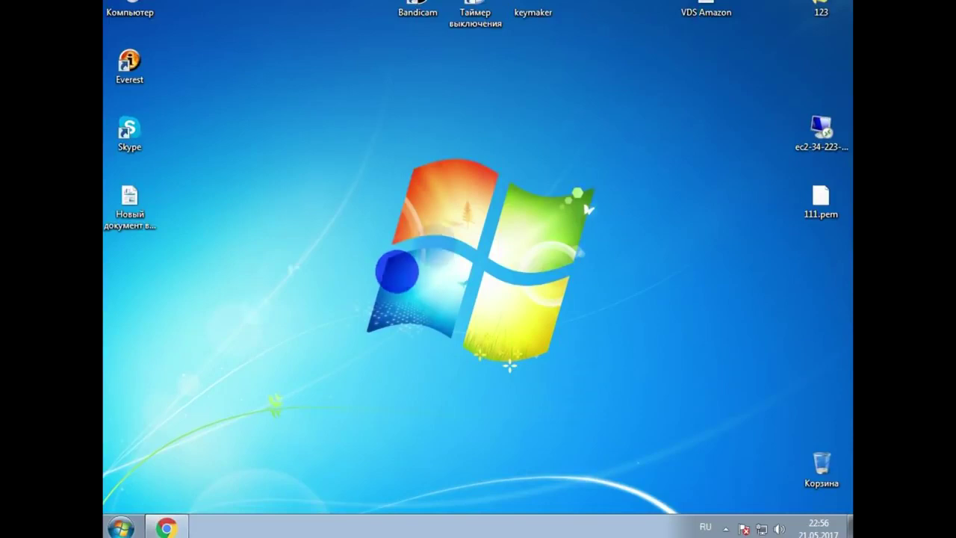
{"action": "left_click", "coordinate": [820, 127]}
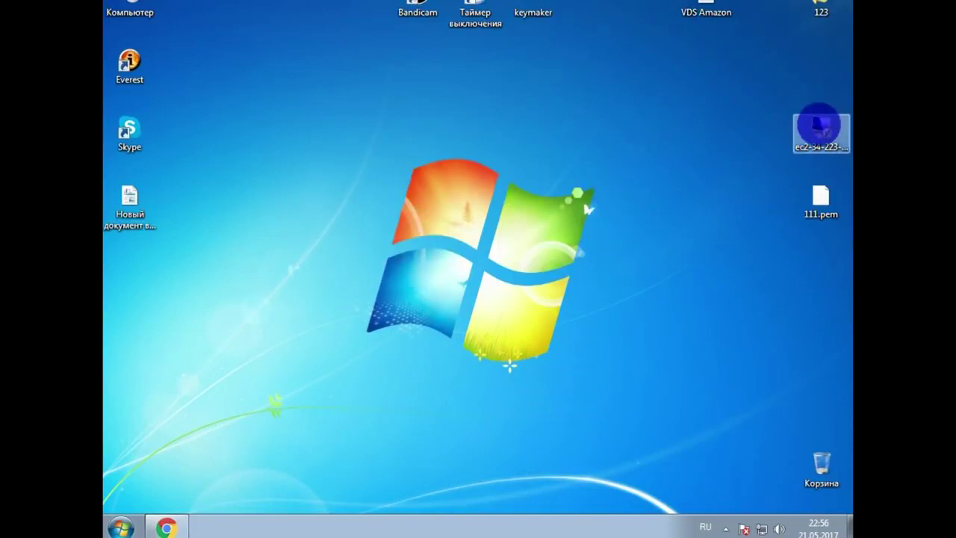
{"action": "left_click", "coordinate": [820, 126]}
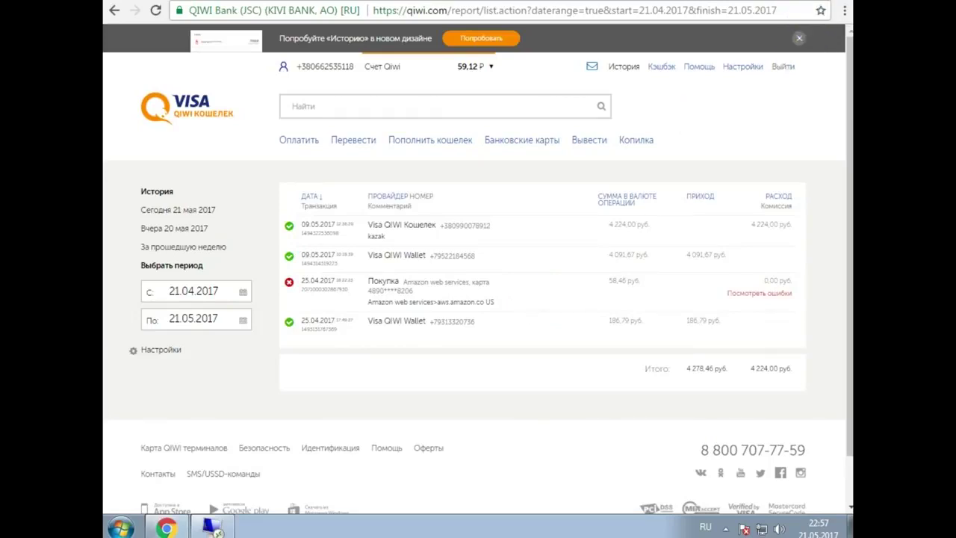
{"action": "key", "text": "alt+Tab"}
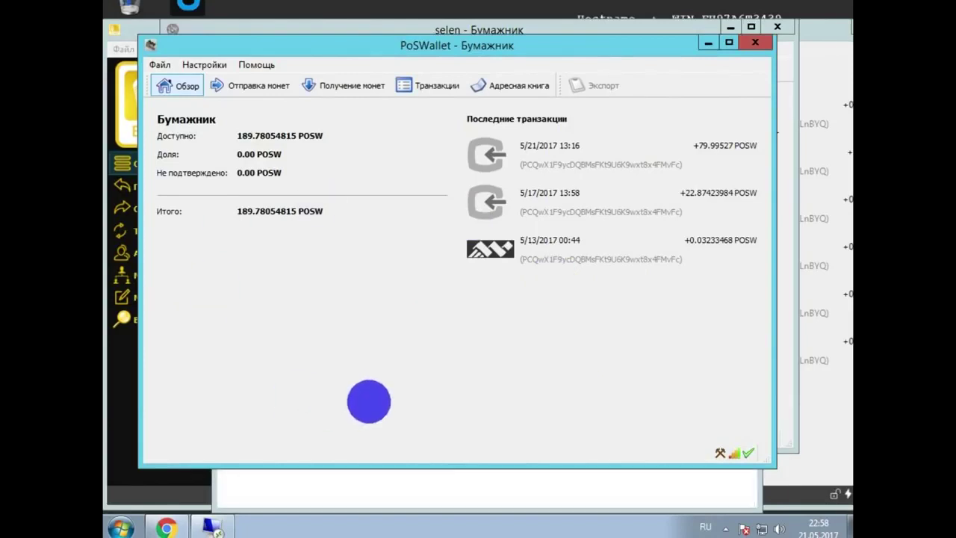